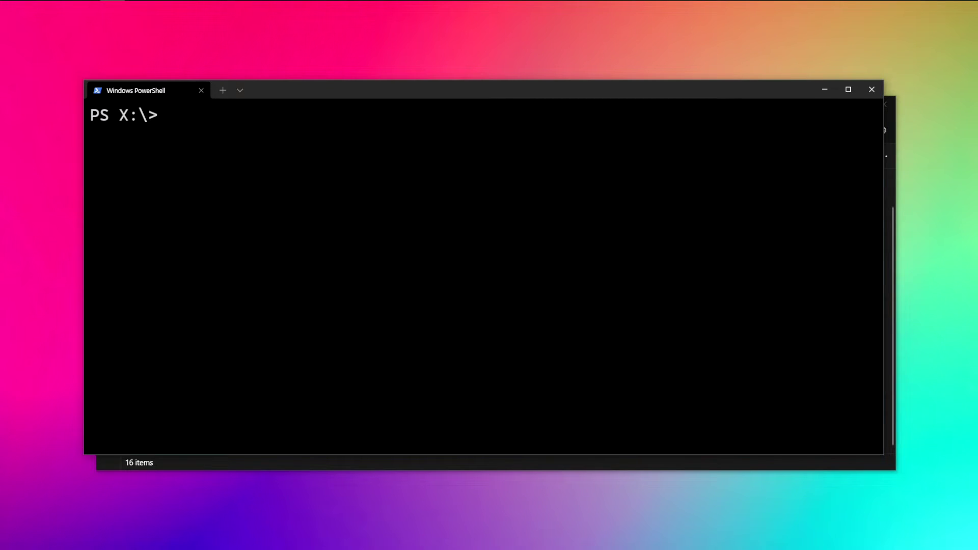
# Step: Run python at the PS X:\> prompt and get the CommandNotFoundException 'not recognized' error
pyautogui.write('python')
pyautogui.press('Return')
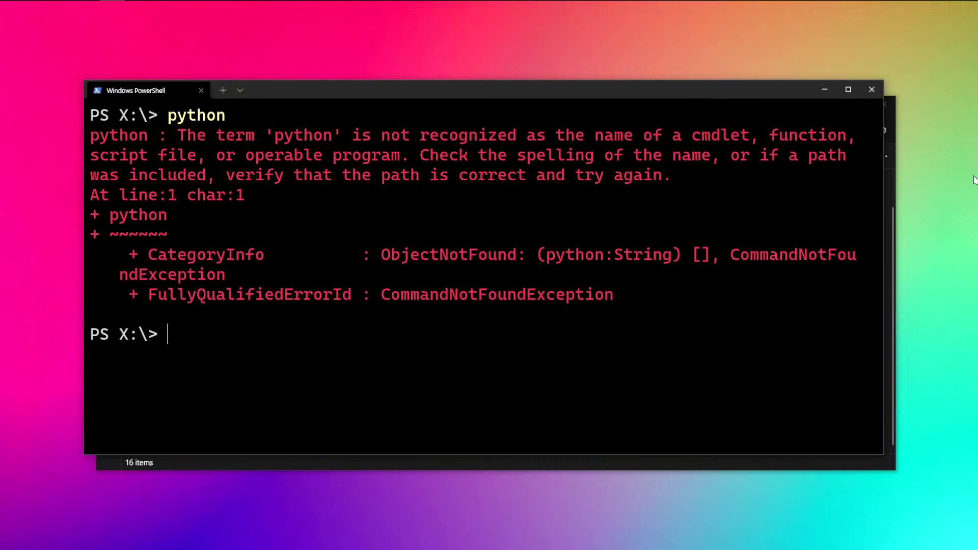
# Step: Check the Python310 folder window, return to PowerShell, and bring up Windows Settings with Win+I
pyautogui.click(891, 159)
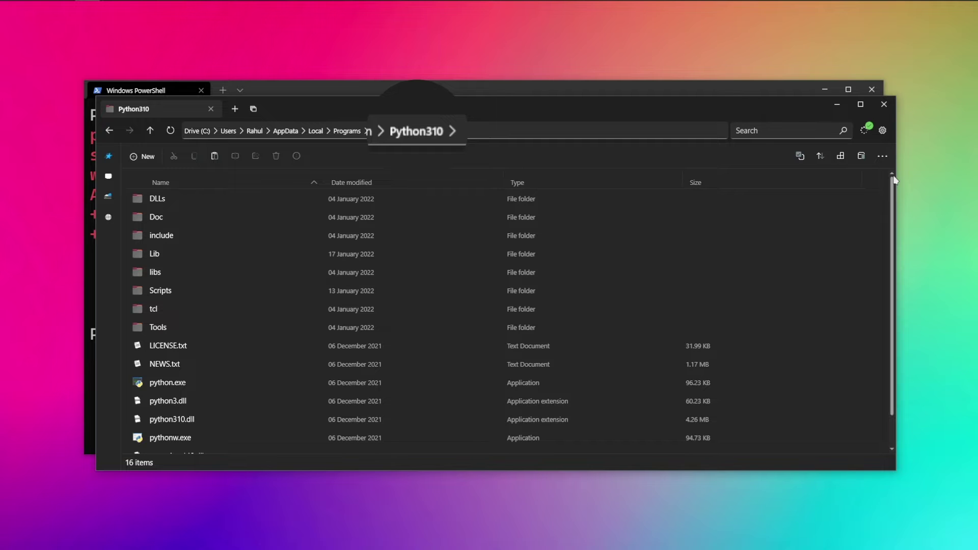
pyautogui.click(756, 91)
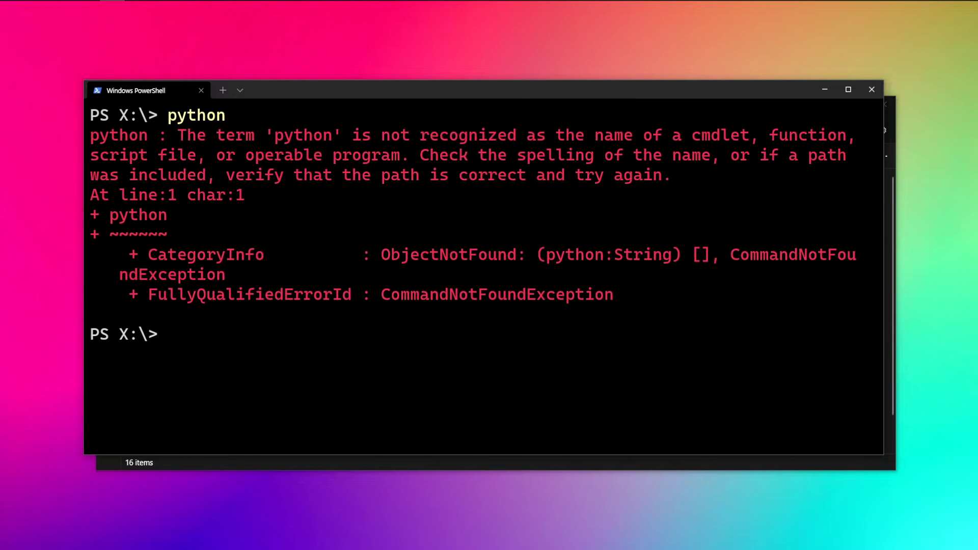
pyautogui.press('super+i')
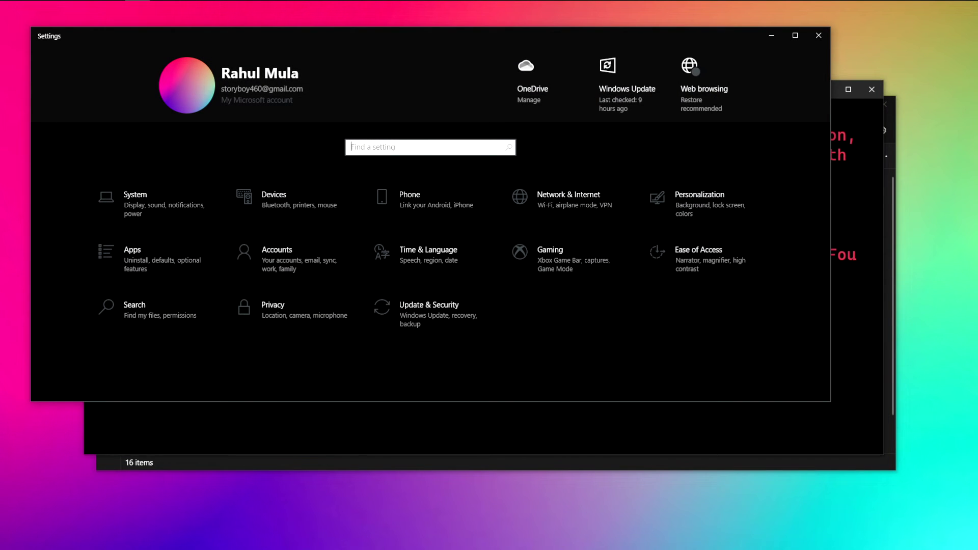
# Step: Search Apps & features for python and expand Python 3.10.1 (64-bit) showing version 3.10.1150.0
pyautogui.click(175, 271)
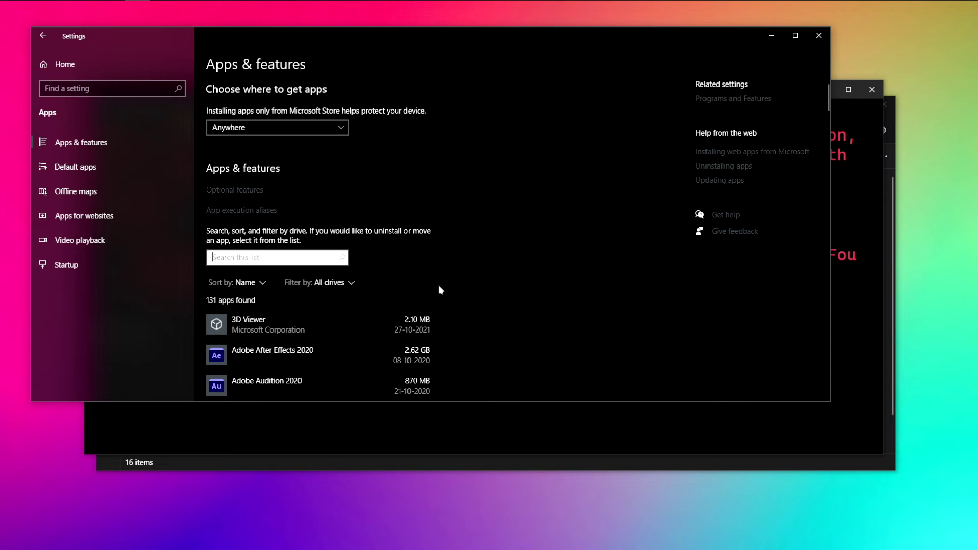
pyautogui.write('python')
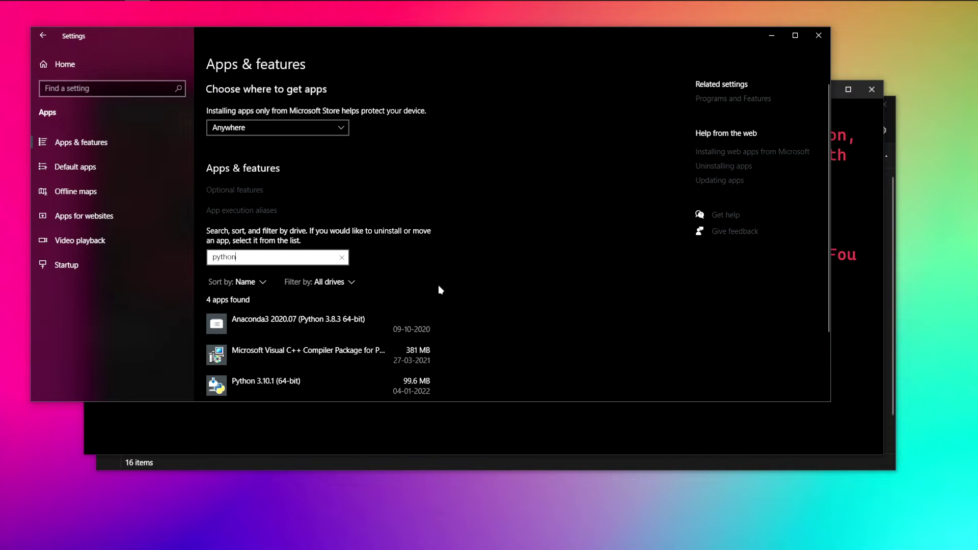
pyautogui.scroll(-2, 336, 287)
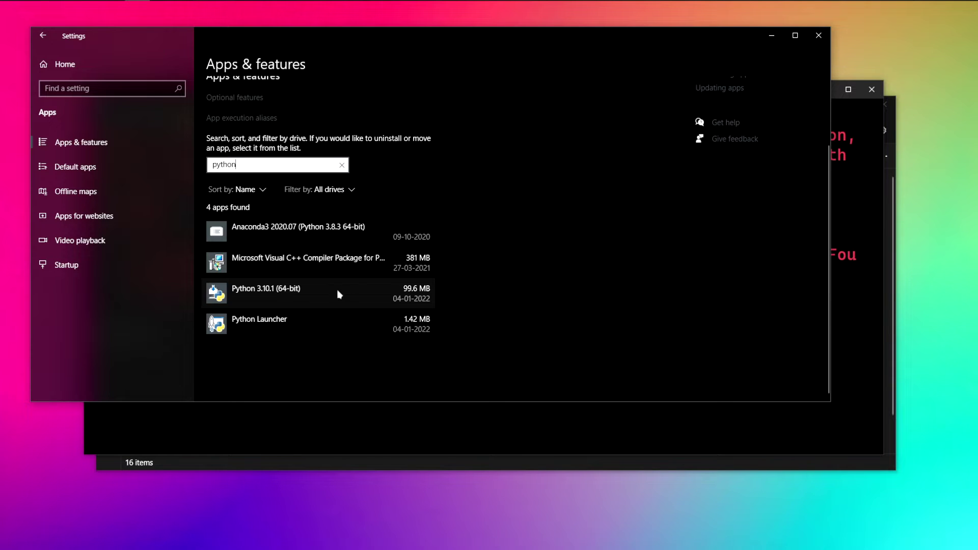
pyautogui.click(285, 294)
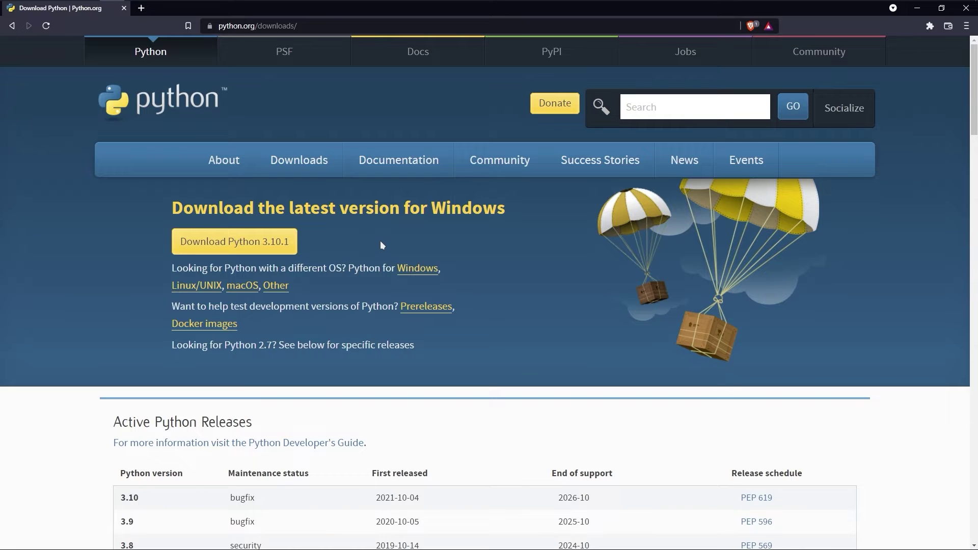
# Step: Download python-3.10.1-amd64.exe into Downloads and launch it to open the setup window
pyautogui.click(266, 250)
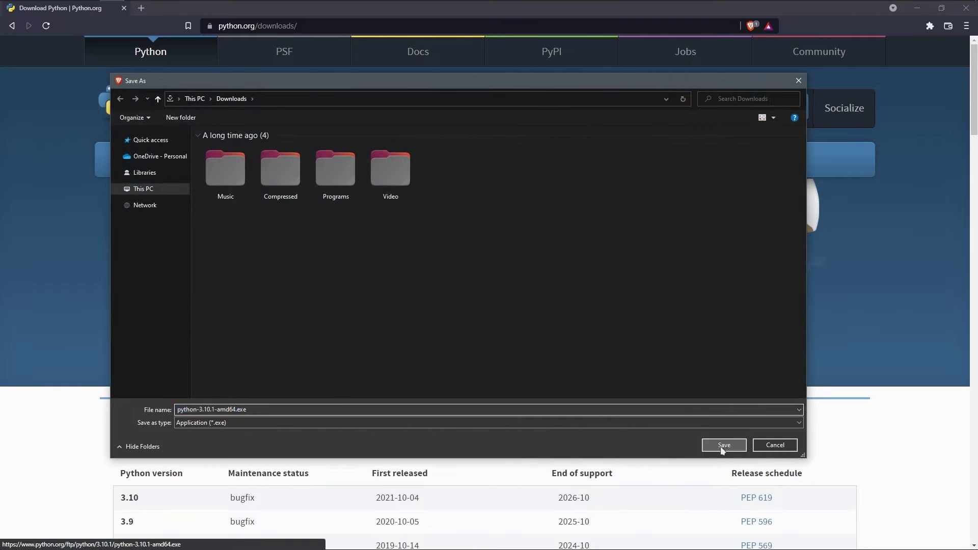
pyautogui.click(720, 446)
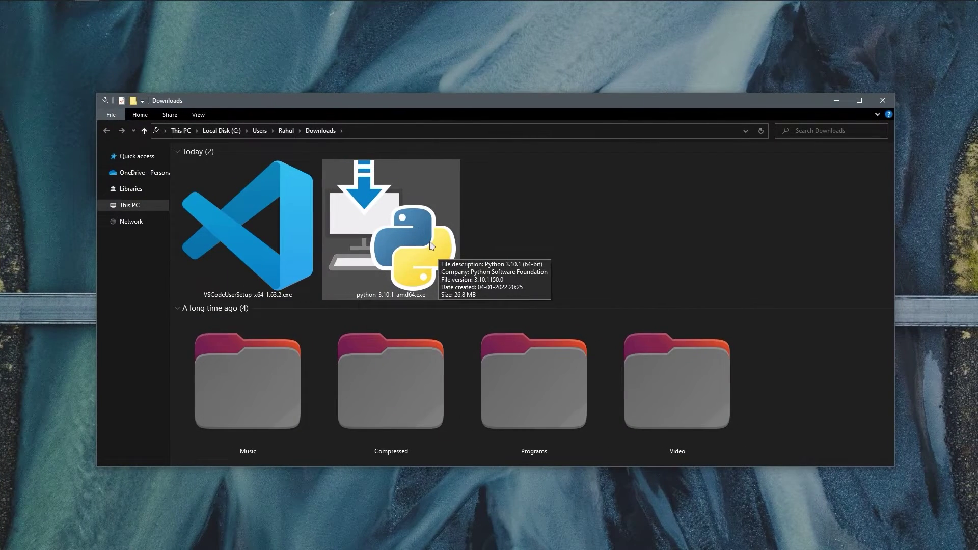
pyautogui.doubleClick(431, 246)
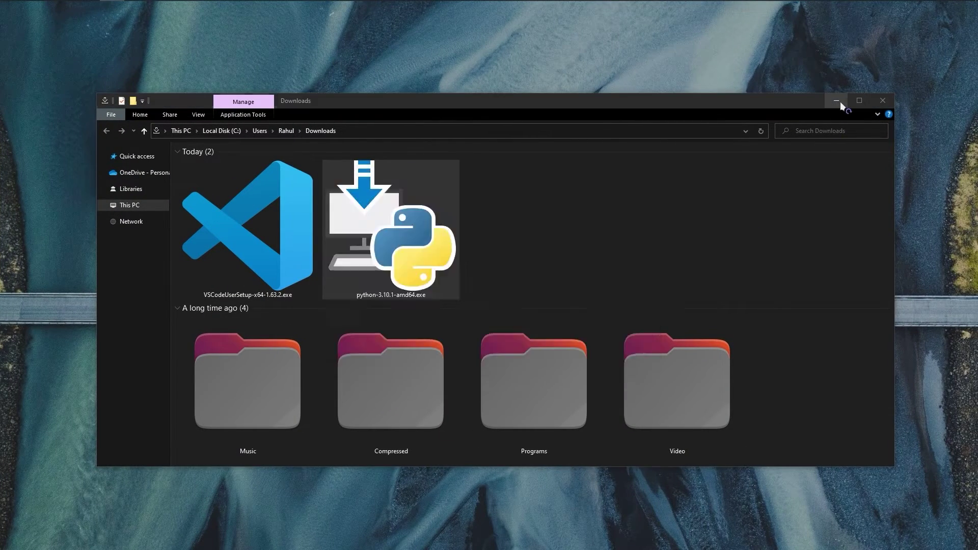
pyautogui.click(836, 101)
pyautogui.moveTo(528, 177); pyautogui.dragTo(515, 157)
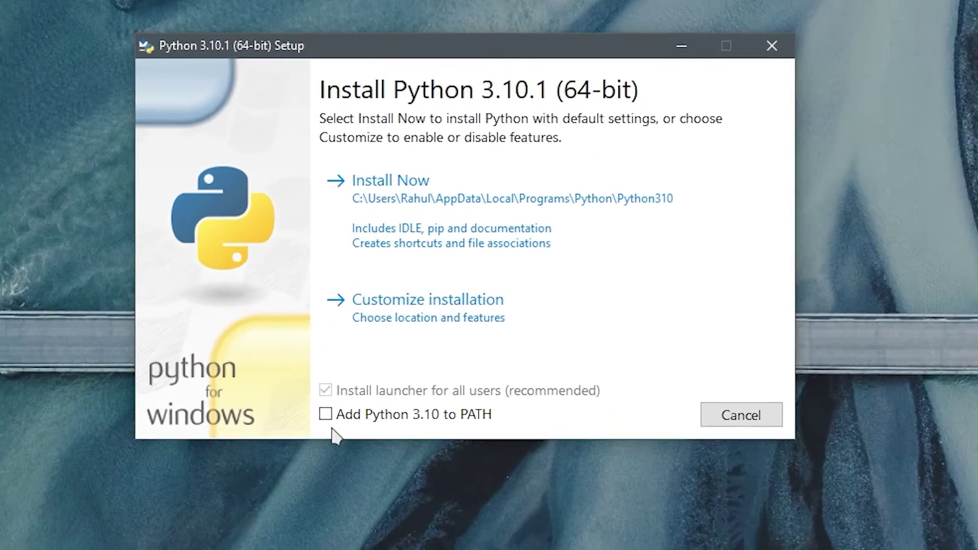
# Step: Tick 'Add Python 3.10 to PATH' in the Python 3.10.1 Setup window
pyautogui.click(321, 419)
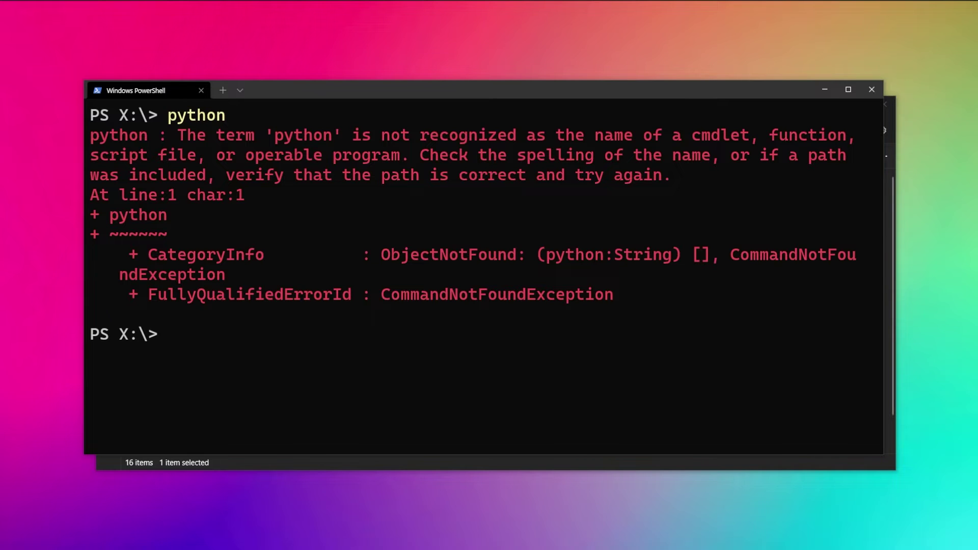
# Step: Navigate the Files address bar to the user's AppData\Local\Programs\Python folder
pyautogui.click(898, 468)
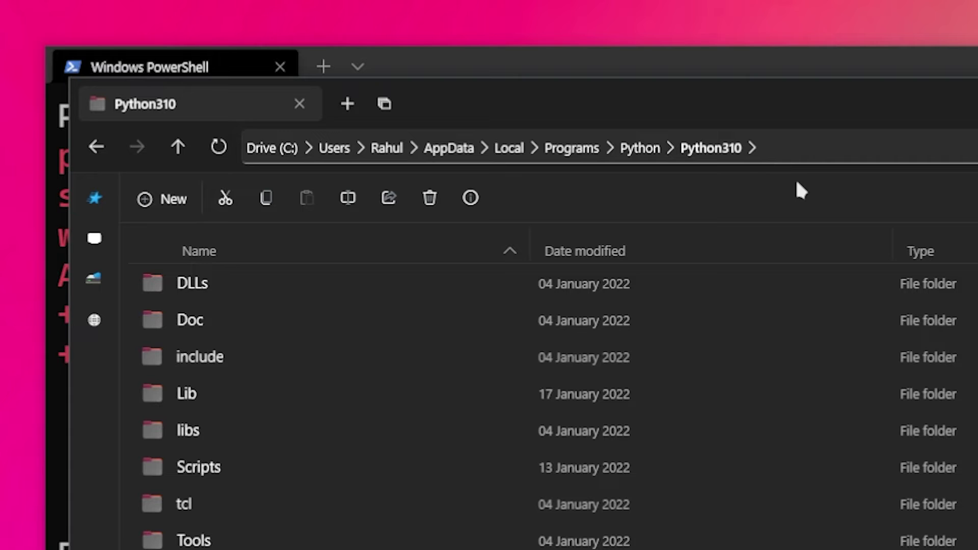
pyautogui.click(818, 149)
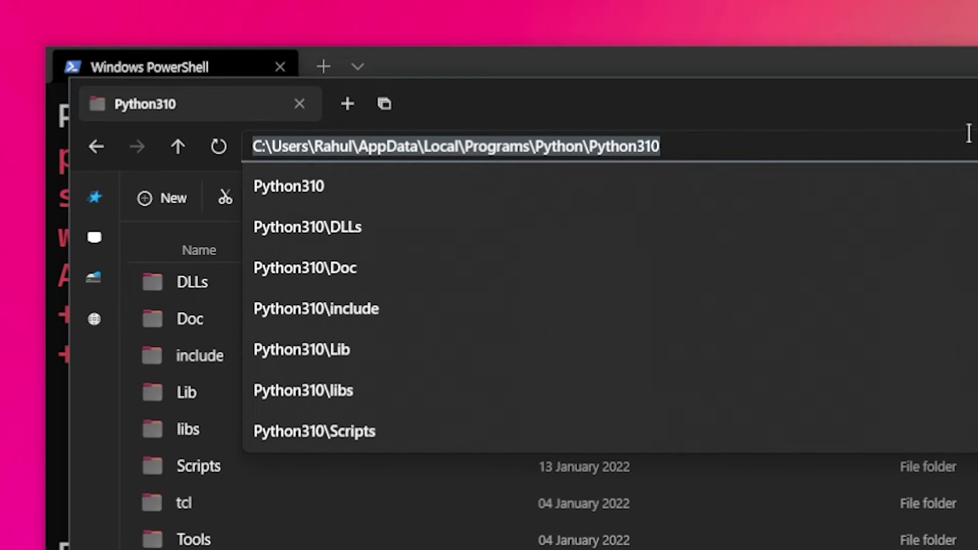
pyautogui.write('C:\\')
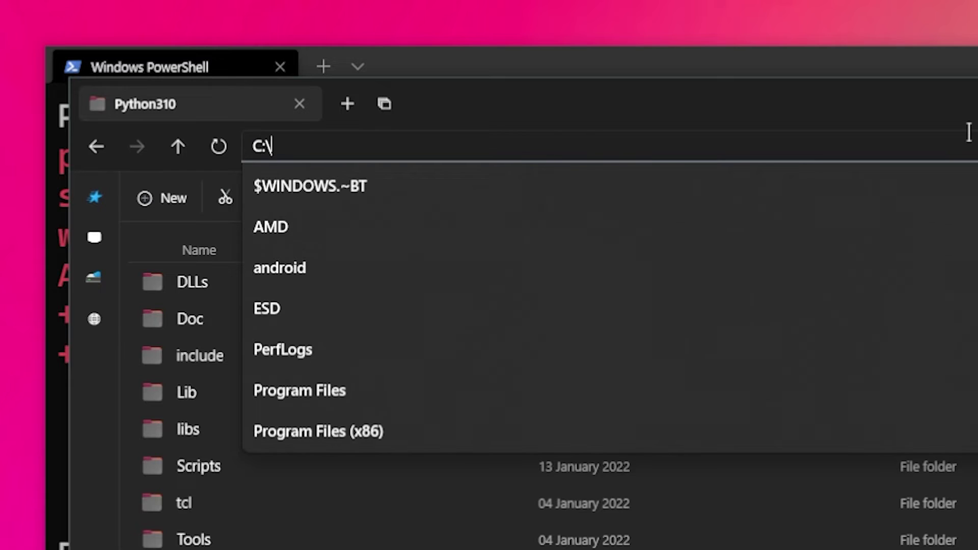
pyautogui.write('Users\\')
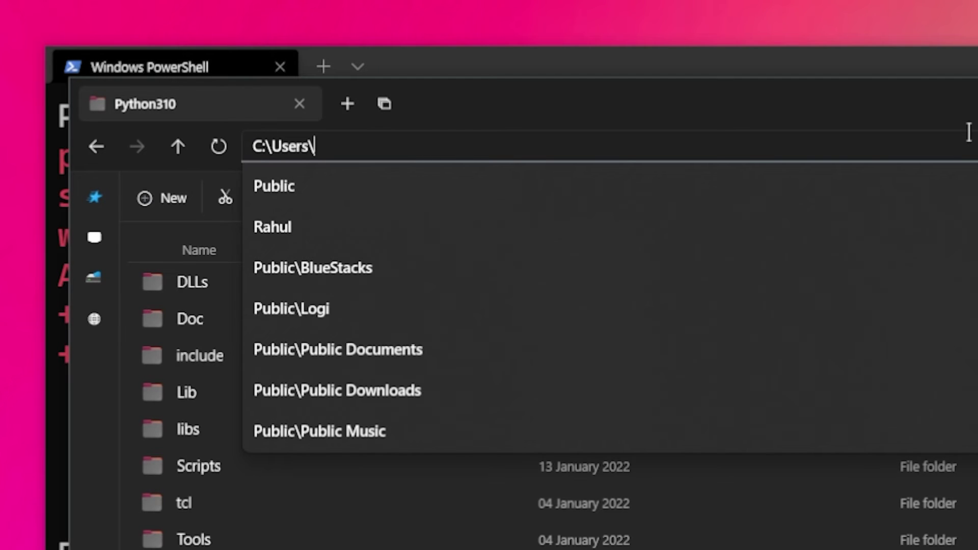
pyautogui.write('Rahul')
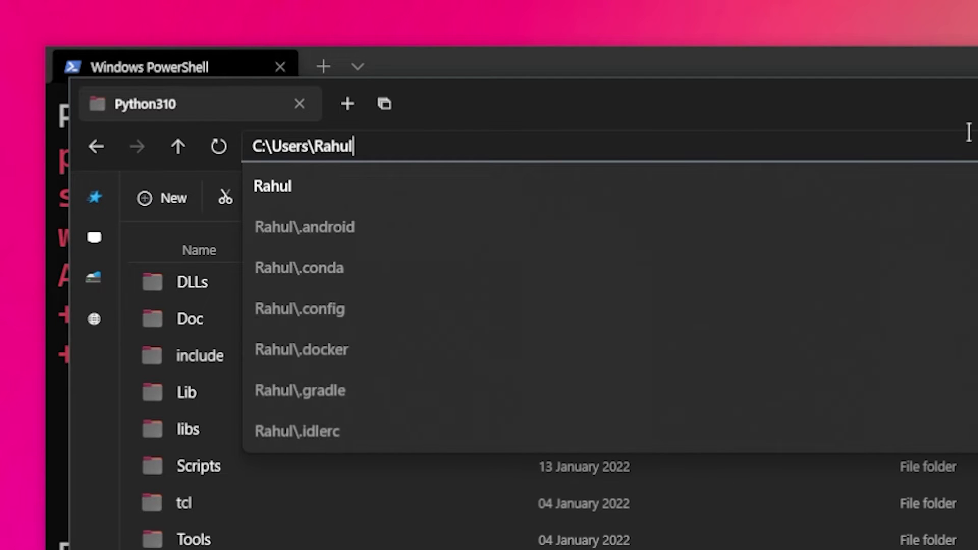
pyautogui.write('\\')
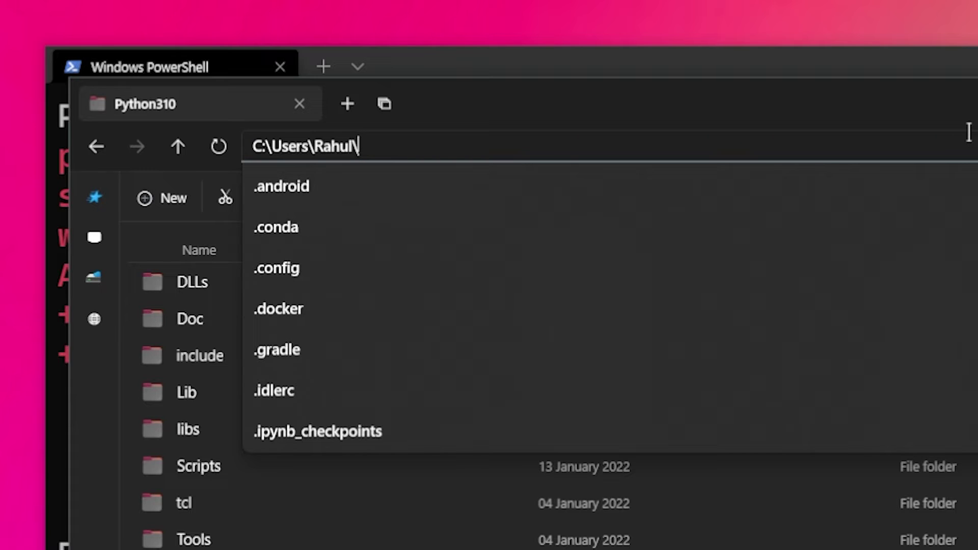
pyautogui.write('AppData')
pyautogui.hotkey('ctrl', 'shift', 'Left')
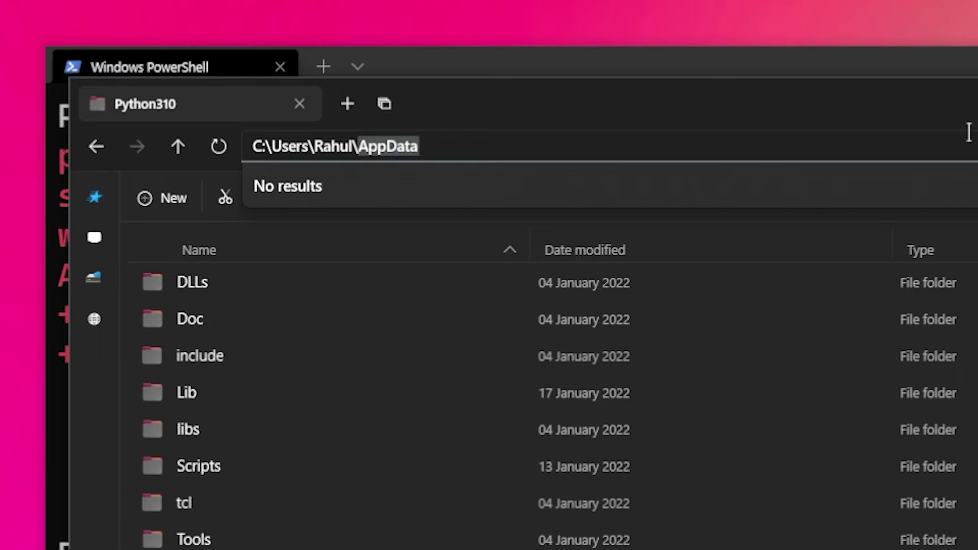
pyautogui.press('Right')
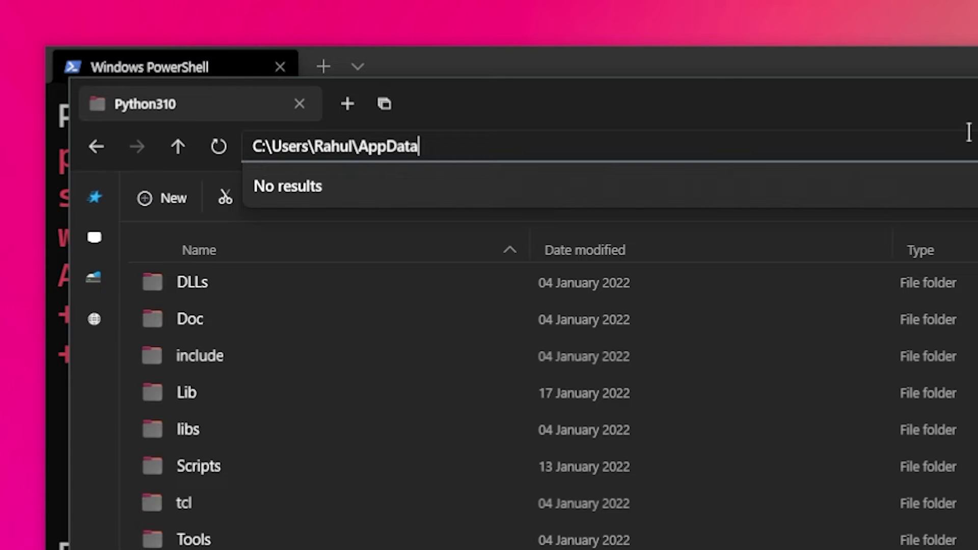
pyautogui.write('\\')
pyautogui.write('Local')
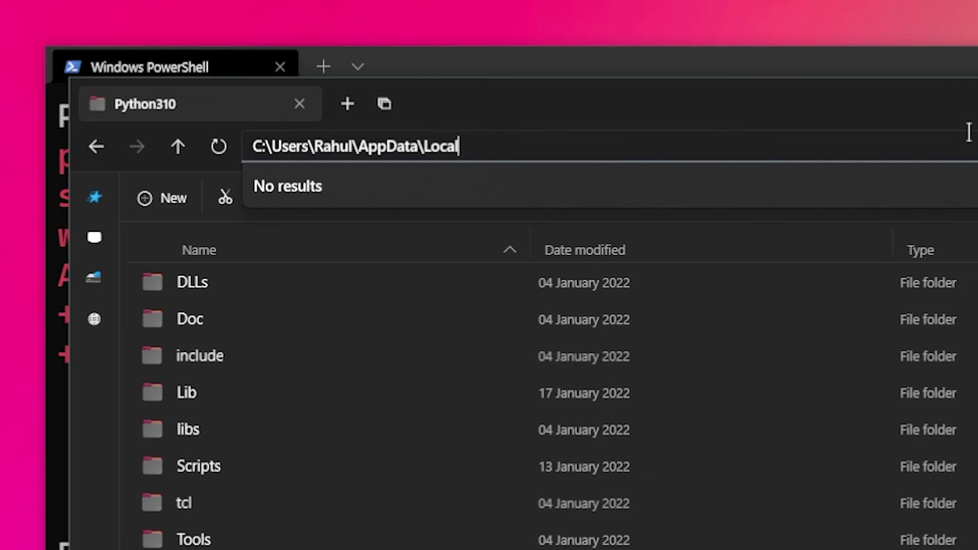
pyautogui.write('\\Pro')
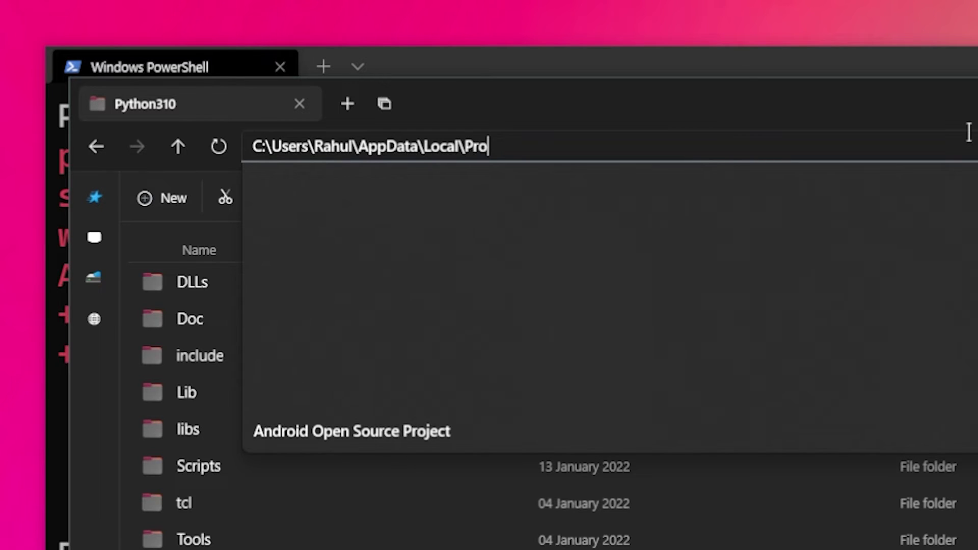
pyautogui.write('grams')
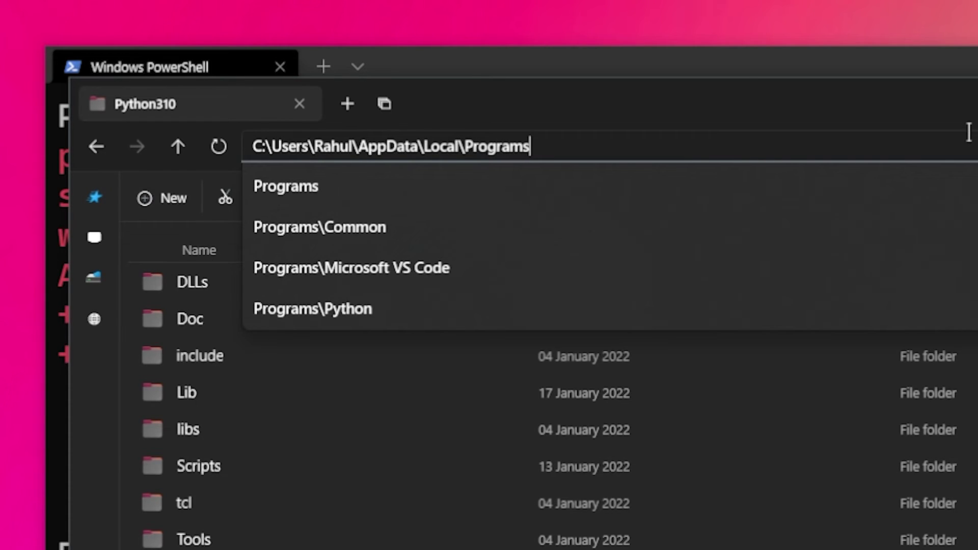
pyautogui.press('Down')
pyautogui.press('Down')
pyautogui.press('Down')
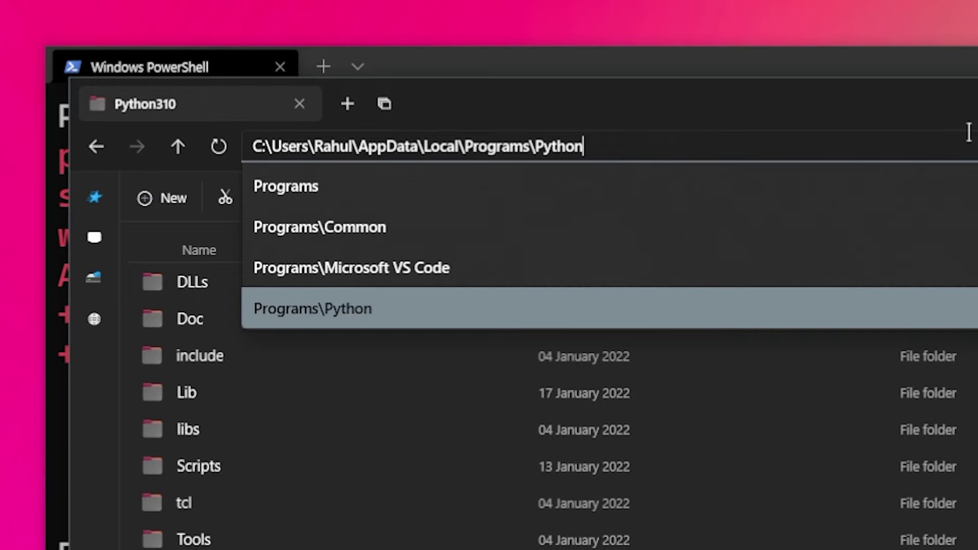
pyautogui.press('Return')
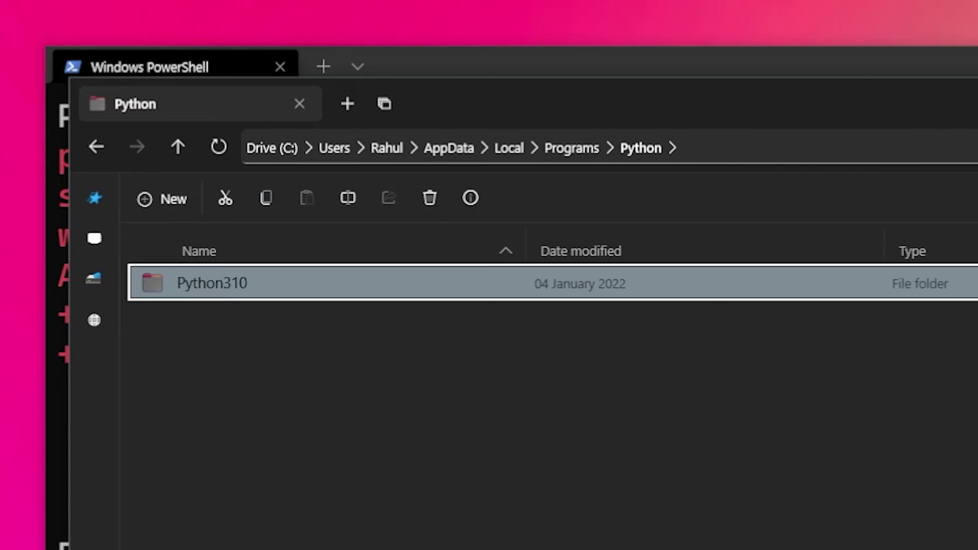
# Step: Open Python310, select python.exe, and copy the folder's full path from the address bar
pyautogui.doubleClick(682, 290)
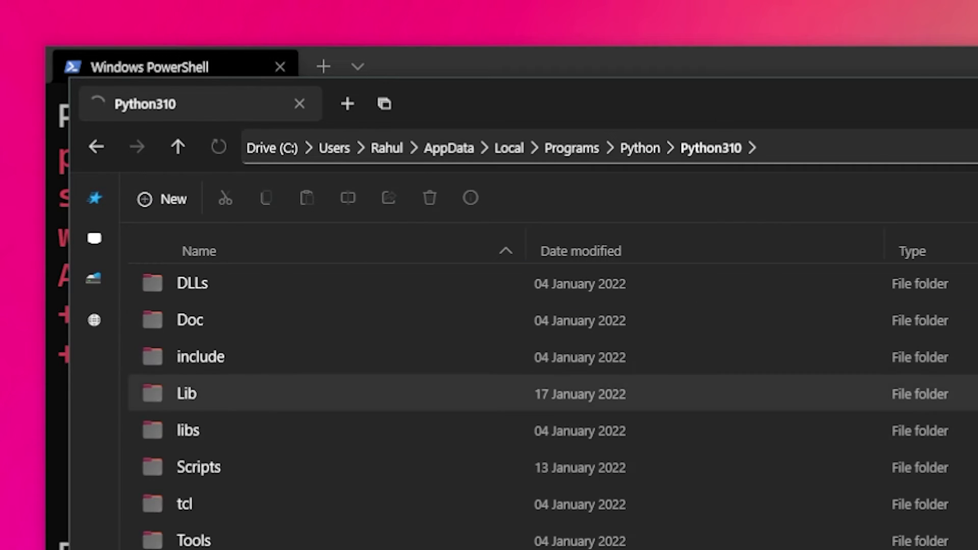
pyautogui.scroll(-2, 780, 395)
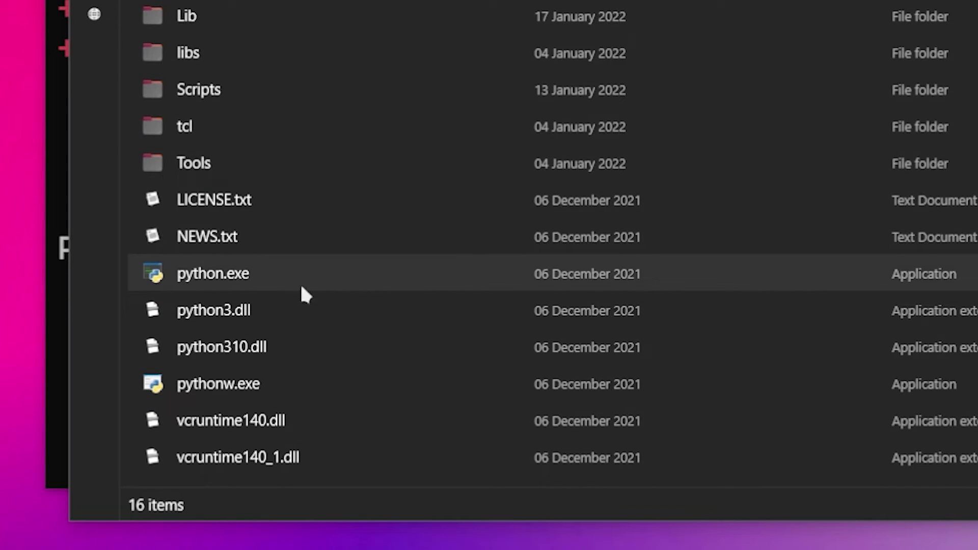
pyautogui.click(523, 284)
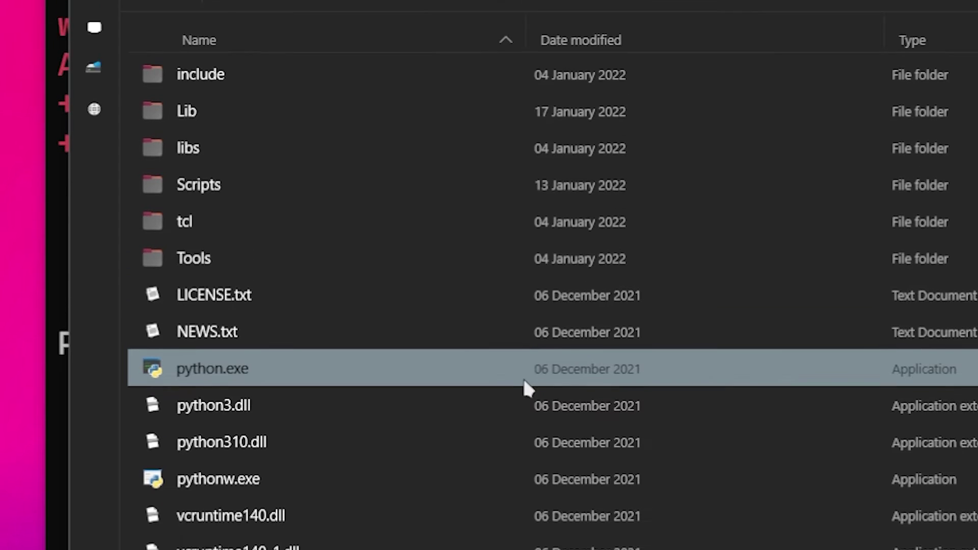
pyautogui.click(788, 143)
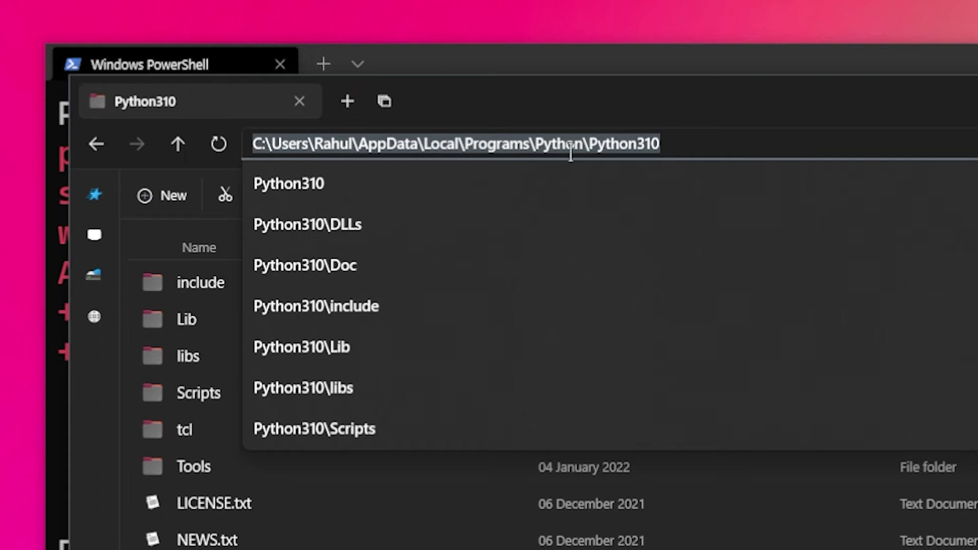
pyautogui.hotkey('ctrl', 'c')
pyautogui.rightClick(632, 152)
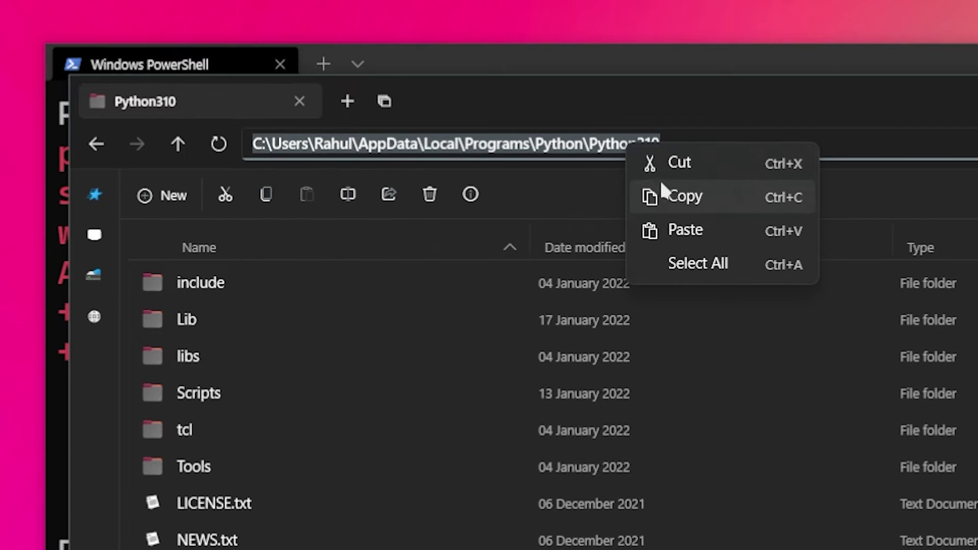
pyautogui.click(681, 201)
pyautogui.press('Escape')
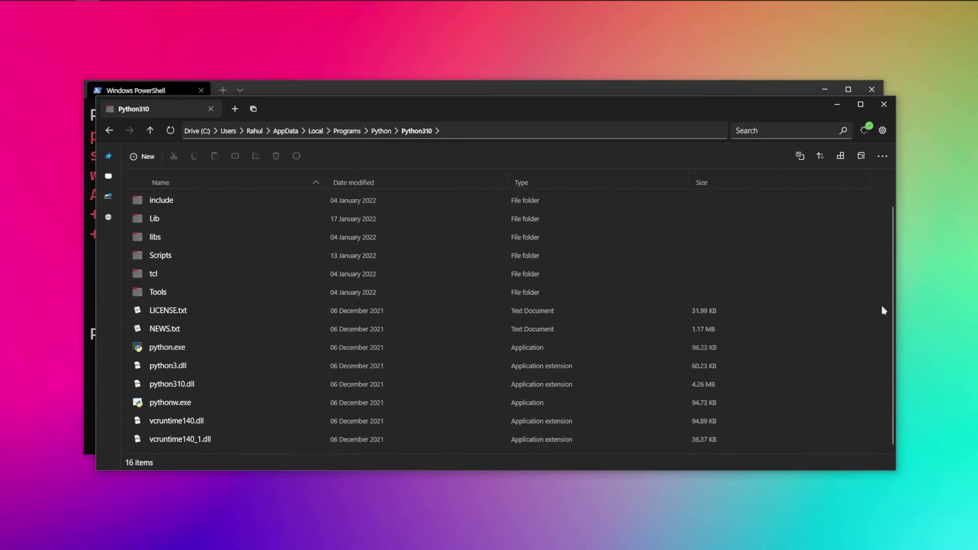
# Step: Search Windows for 'variables' to reach 'Edit the system environment variables'
pyautogui.press('super')
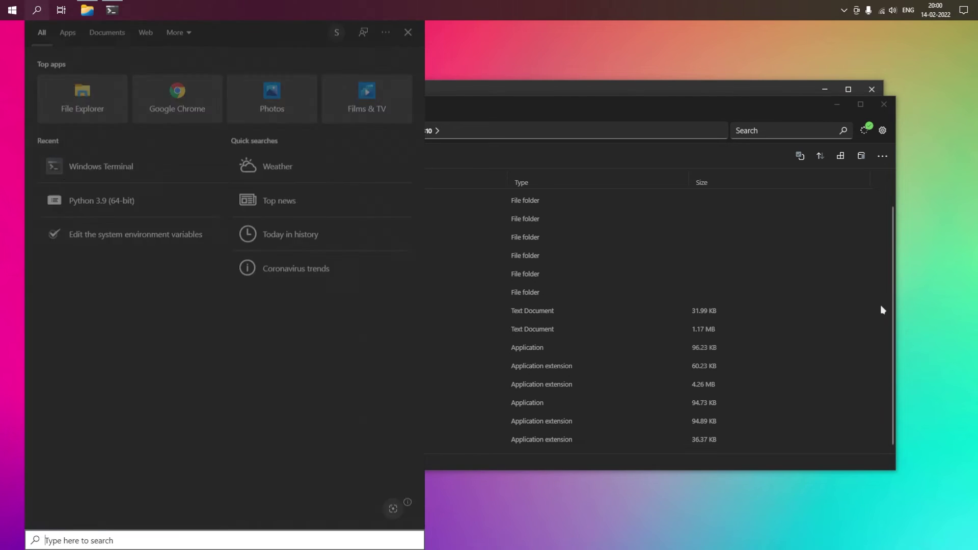
pyautogui.write('vara')
pyautogui.press('BackSpace')
pyautogui.press('BackSpace')
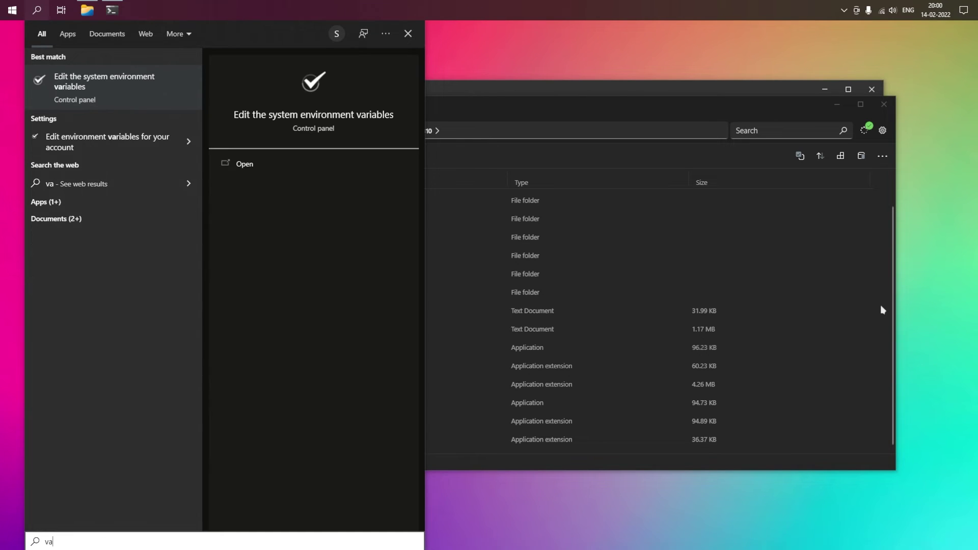
pyautogui.write('riables')
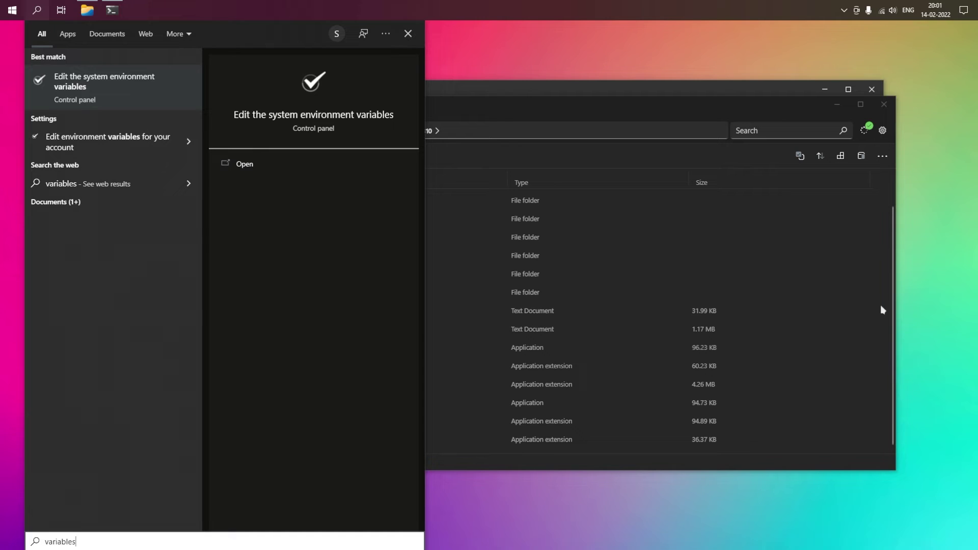
pyautogui.press('Escape')
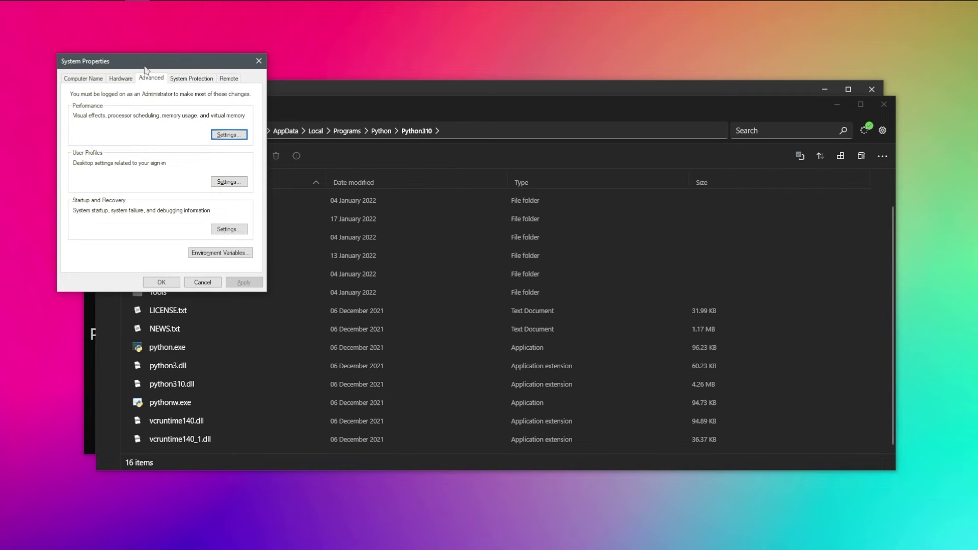
# Step: From System Properties, open Environment Variables and edit the user Path with its five entries
pyautogui.moveTo(145, 66); pyautogui.dragTo(462, 168)
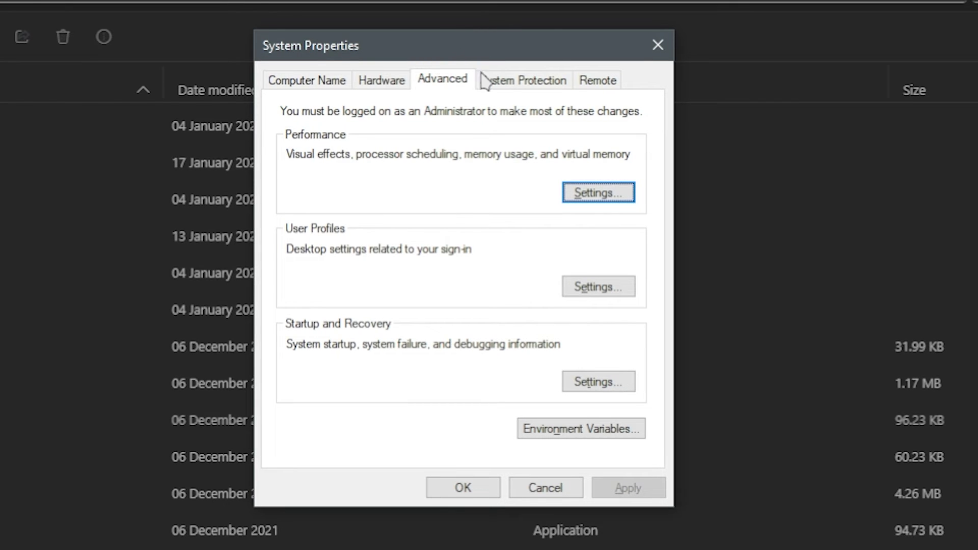
pyautogui.click(627, 438)
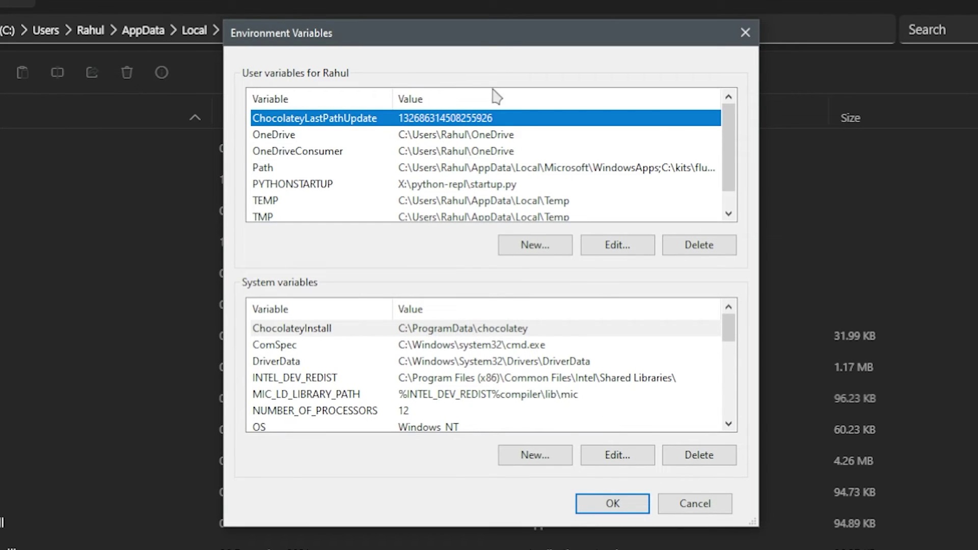
pyautogui.moveTo(494, 43); pyautogui.dragTo(494, 32)
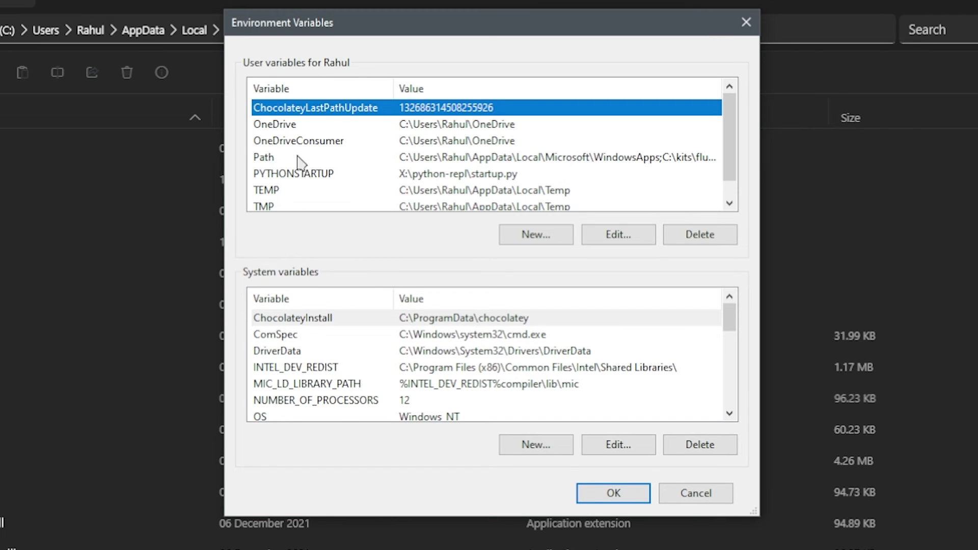
pyautogui.click(271, 159)
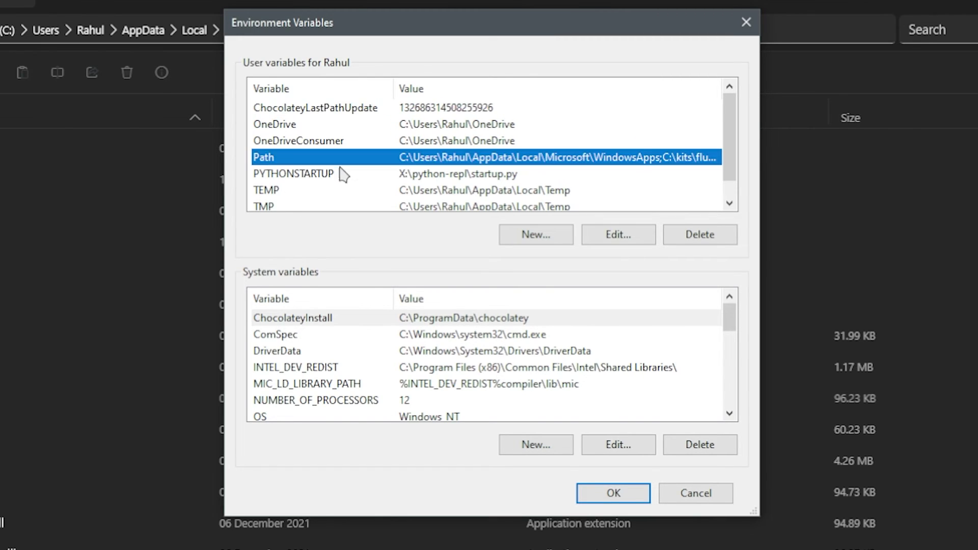
pyautogui.scroll(-2, 312, 381)
pyautogui.scroll(-2, 314, 382)
pyautogui.scroll(2, 278, 359)
pyautogui.click(282, 367)
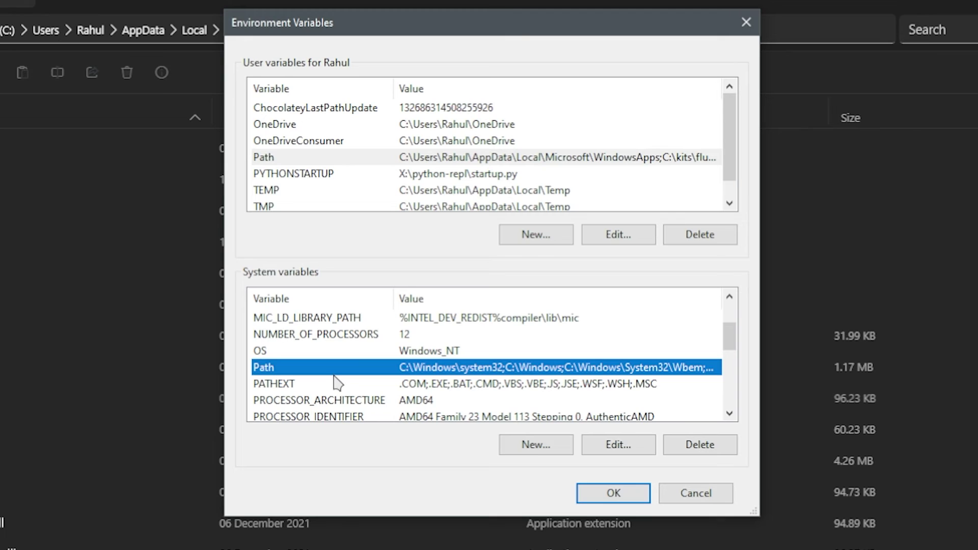
pyautogui.click(354, 161)
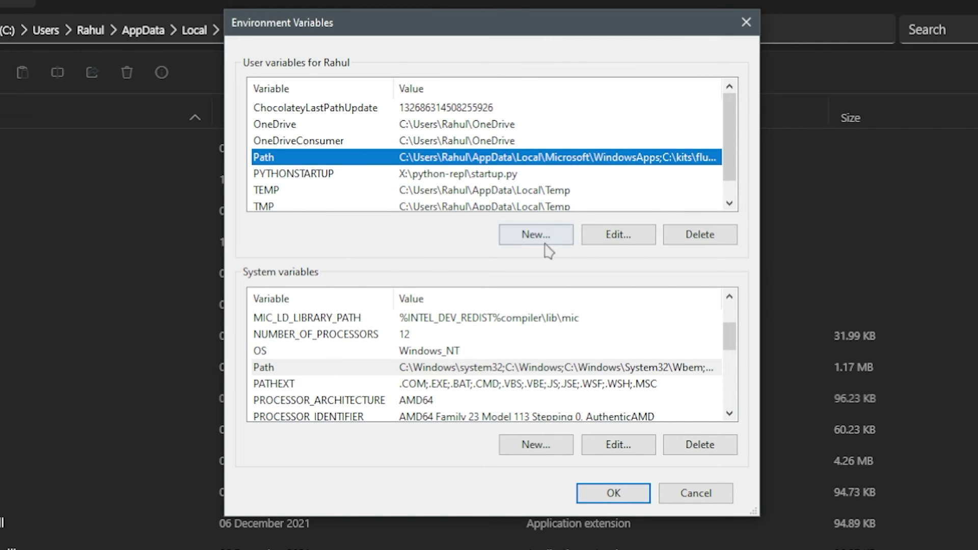
pyautogui.click(619, 237)
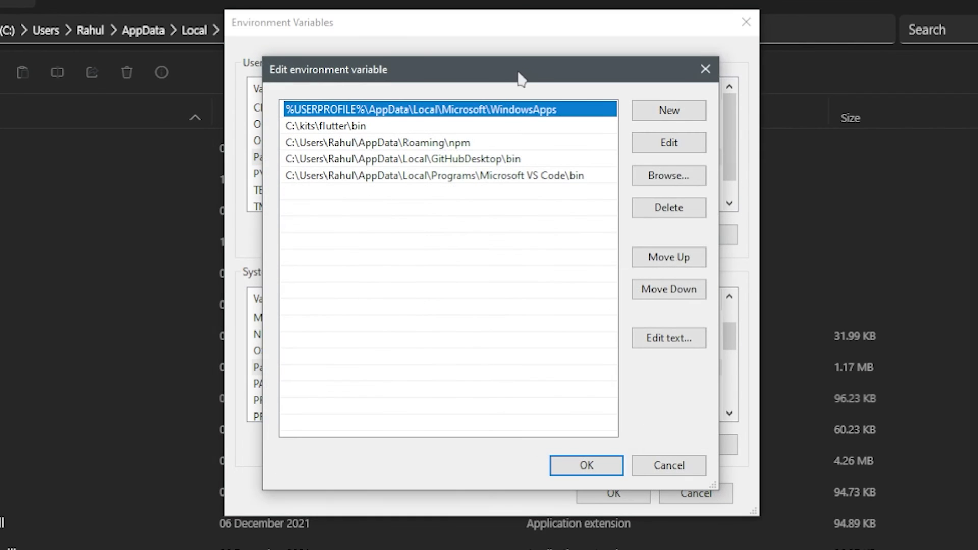
# Step: Paste the Python310 path as a new user Path entry and confirm all three dialogs with OK
pyautogui.moveTo(518, 72); pyautogui.dragTo(524, 55)
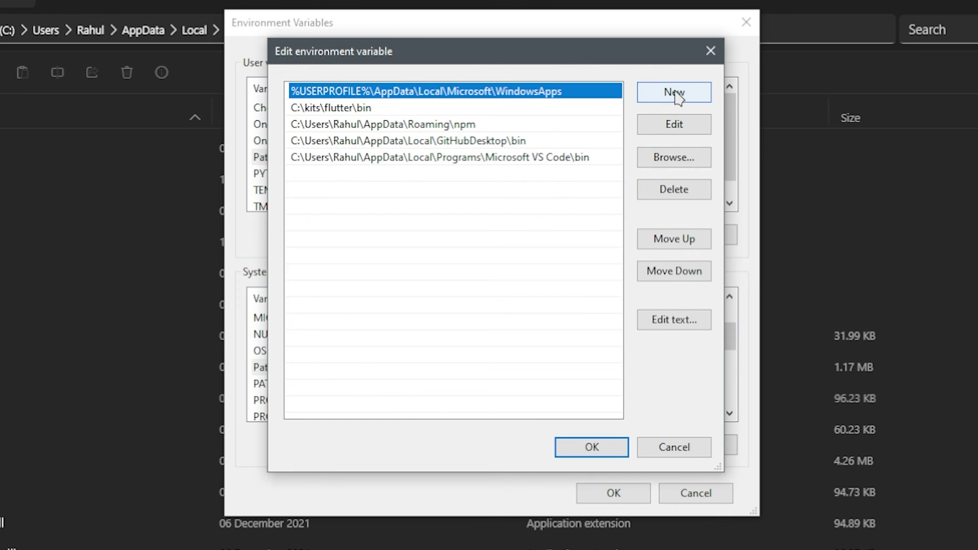
pyautogui.click(696, 95)
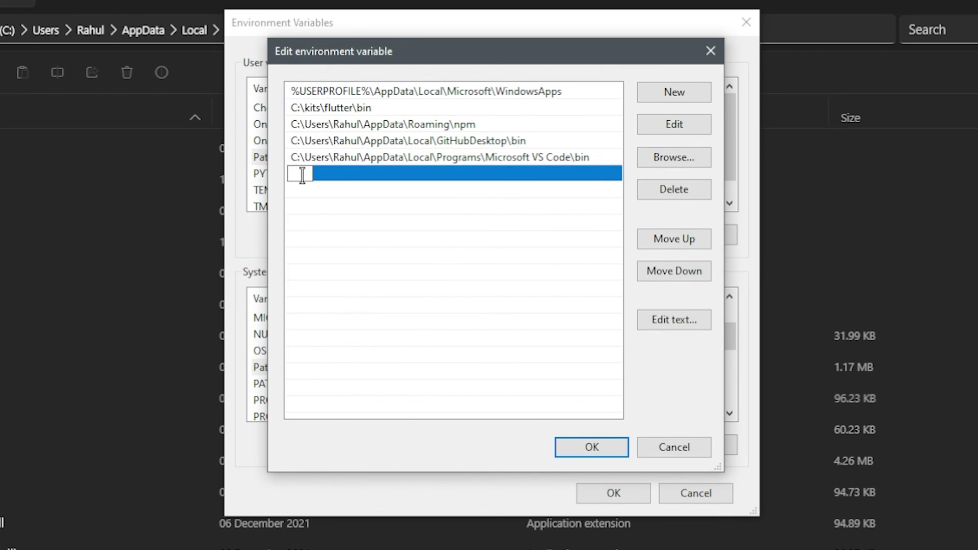
pyautogui.hotkey('ctrl', 'v')
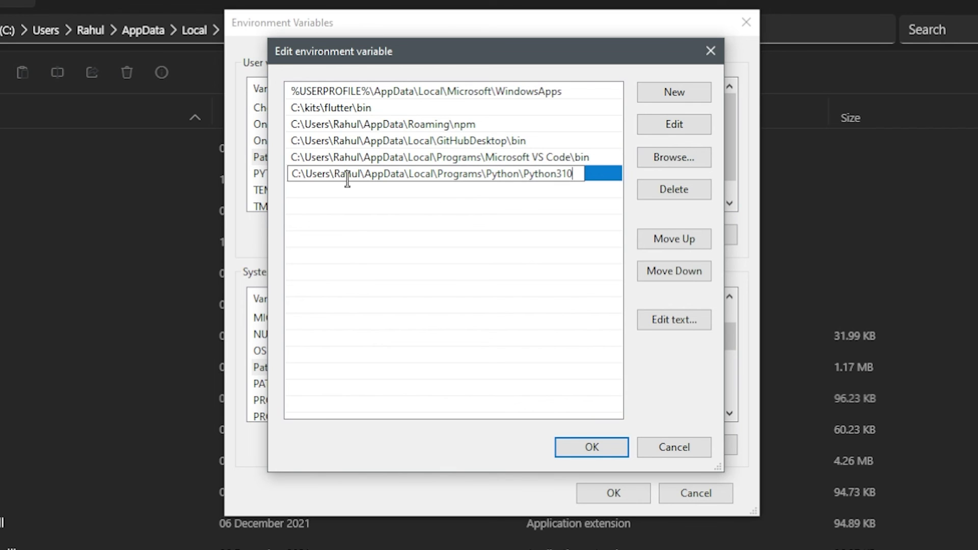
pyautogui.click(599, 224)
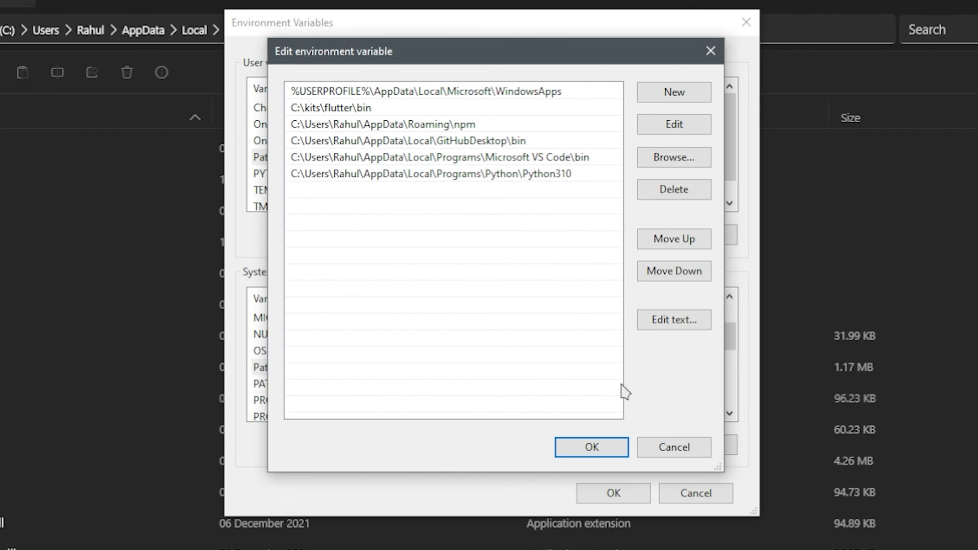
pyautogui.click(586, 447)
pyautogui.click(605, 493)
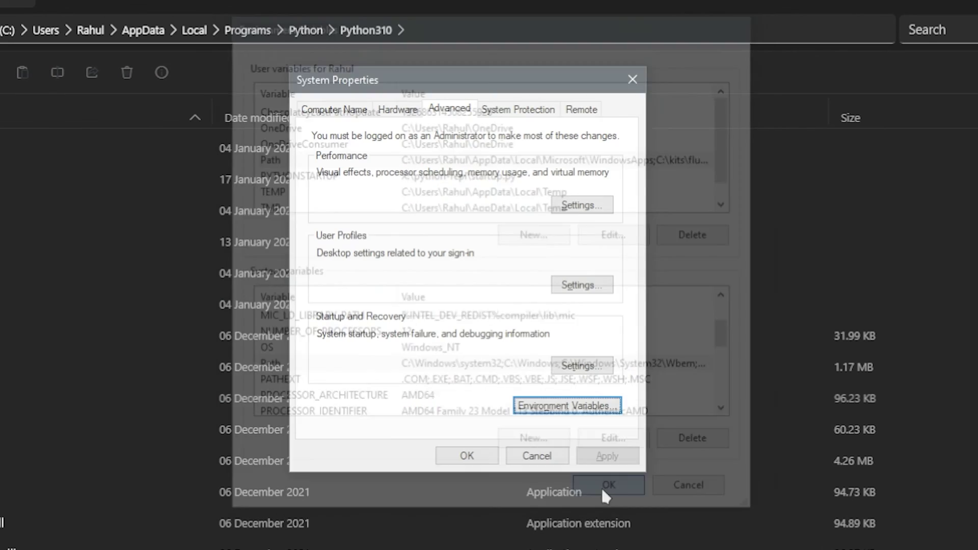
pyautogui.click(467, 456)
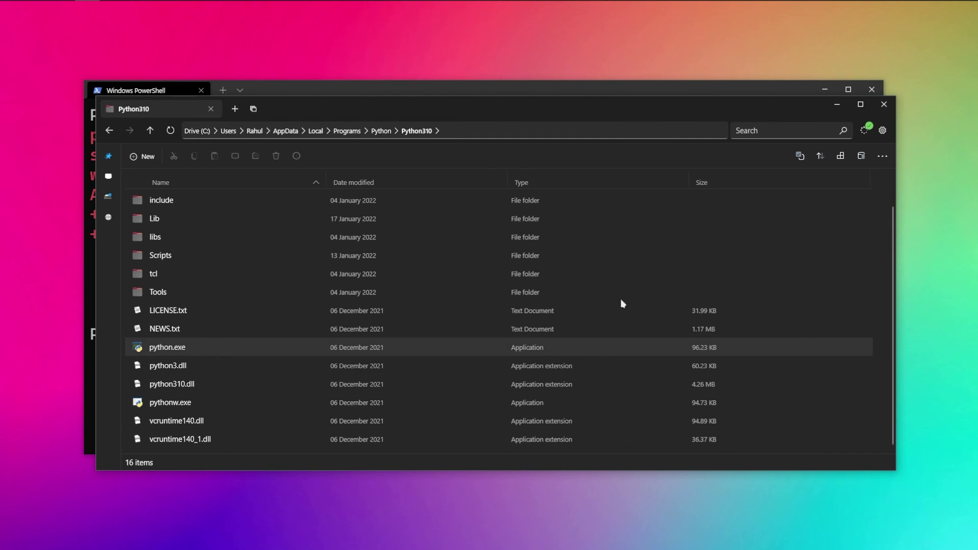
pyautogui.click(738, 92)
# Step: Close the old PowerShell and launch a fresh full-screen Windows Terminal session
pyautogui.click(870, 90)
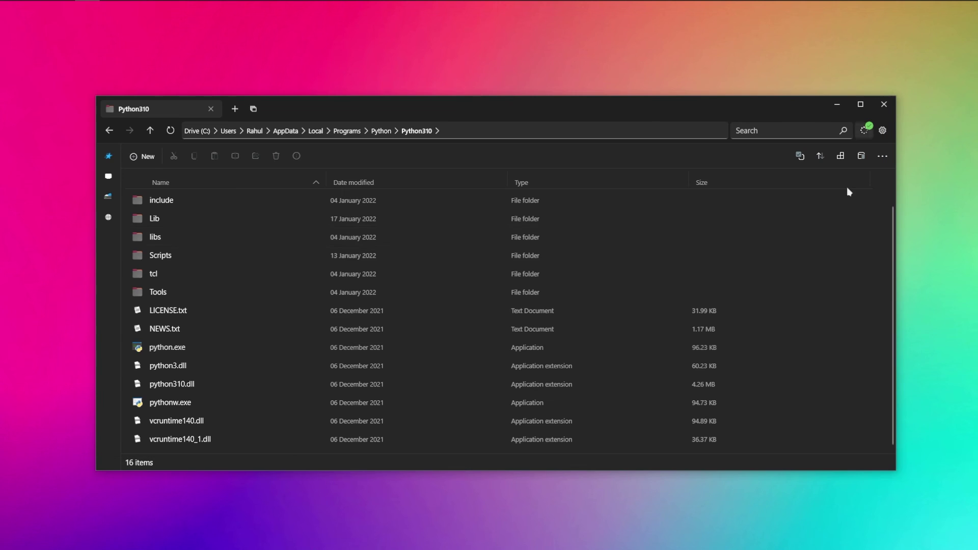
pyautogui.hotkey('alt', 'space')
pyautogui.write('terminal')
pyautogui.press('Return')
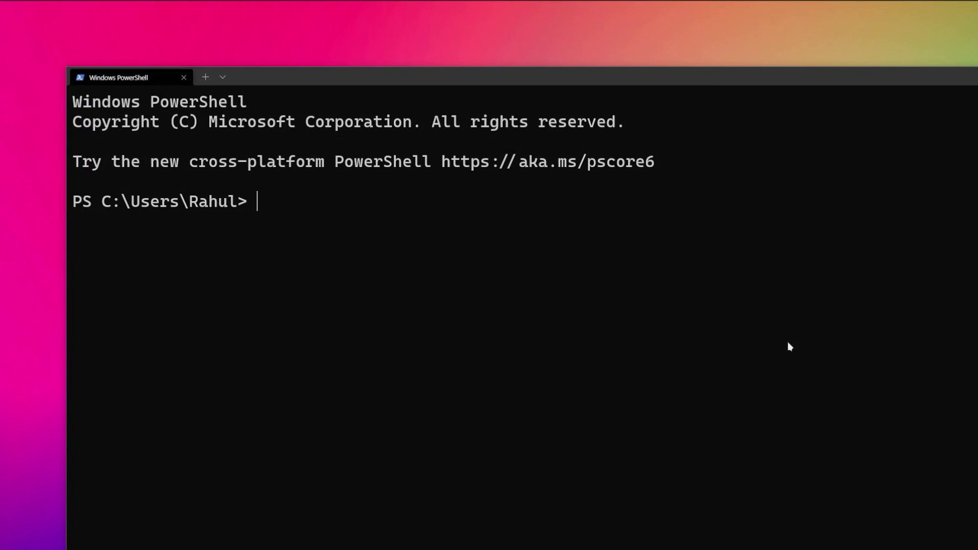
pyautogui.moveTo(773, 81); pyautogui.dragTo(730, 81)
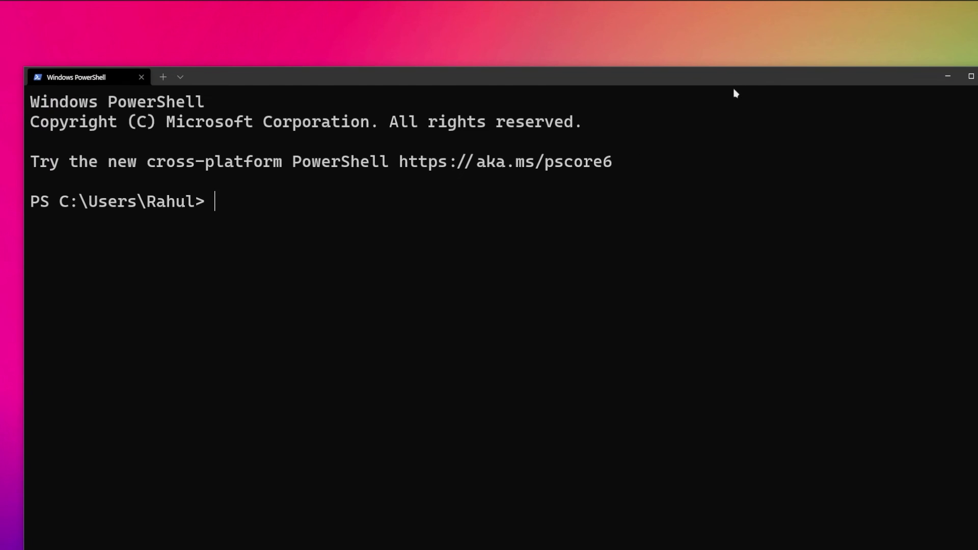
pyautogui.press('F11')
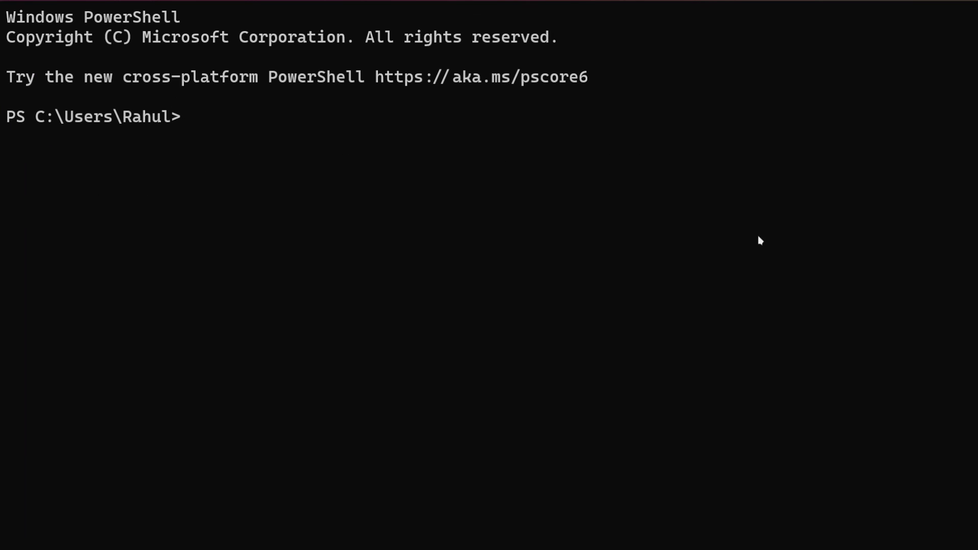
# Step: Run python to reach the Python 3.10.1 prompt, then exit() back to PowerShell
pyautogui.write('thon')
pyautogui.press('Return')
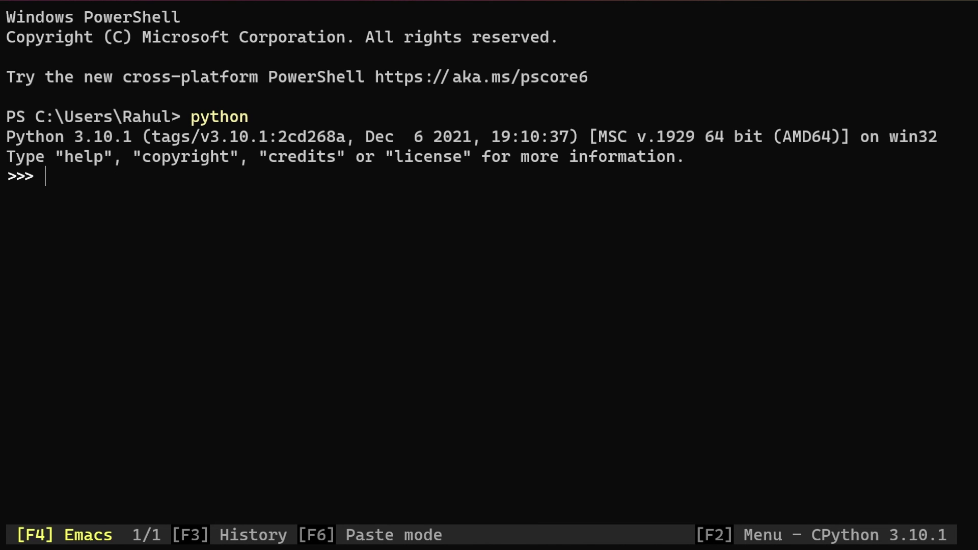
pyautogui.write('exit()')
pyautogui.press('Return')
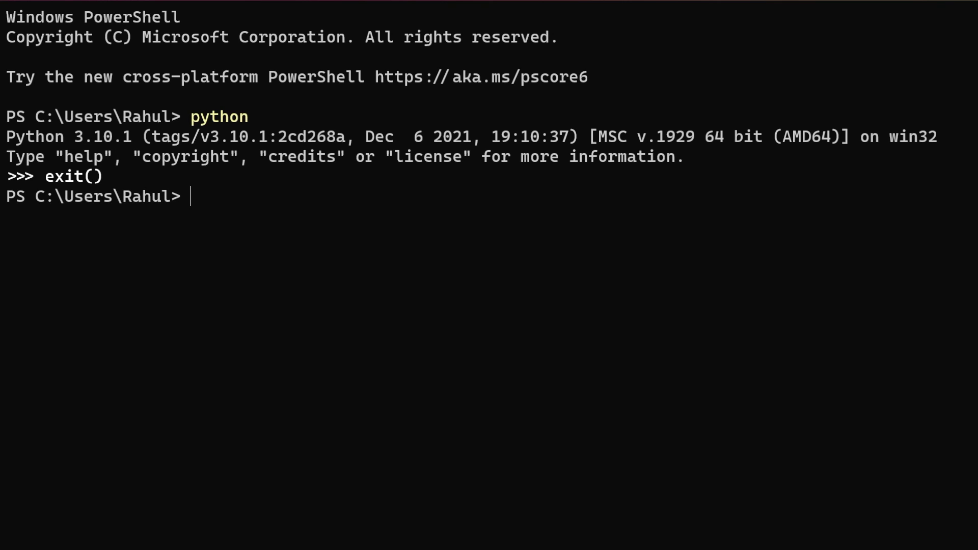